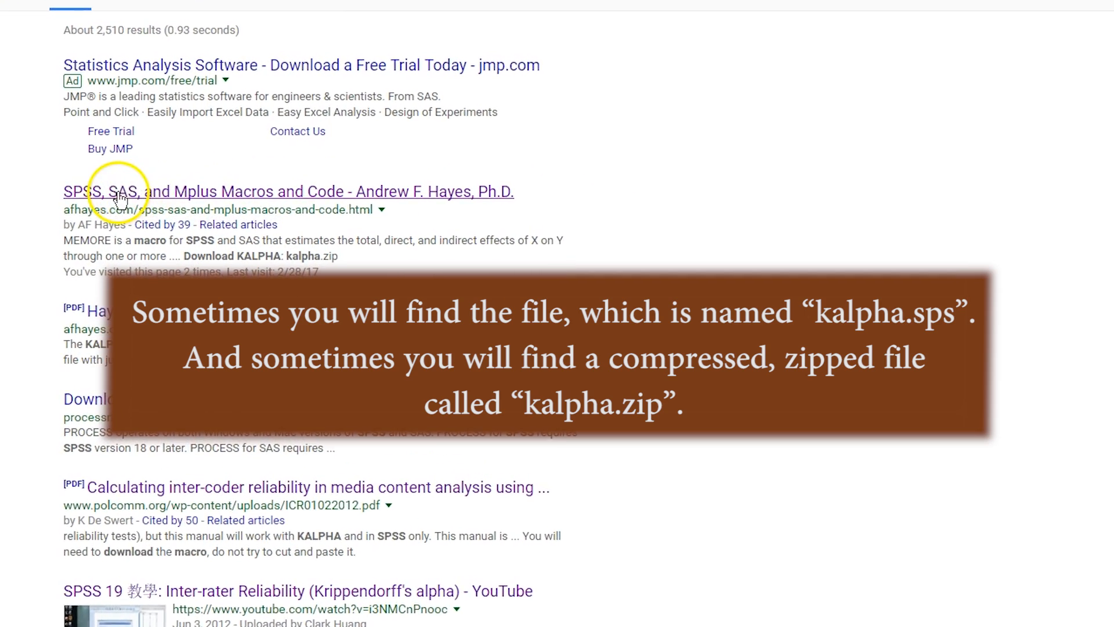
Step: Find the KALPHA download on the SPSS, SAS, and Mplus macros page and bring up the extraction options for the downloaded zip file
{"action": "left_click", "coordinate": [109, 180]}
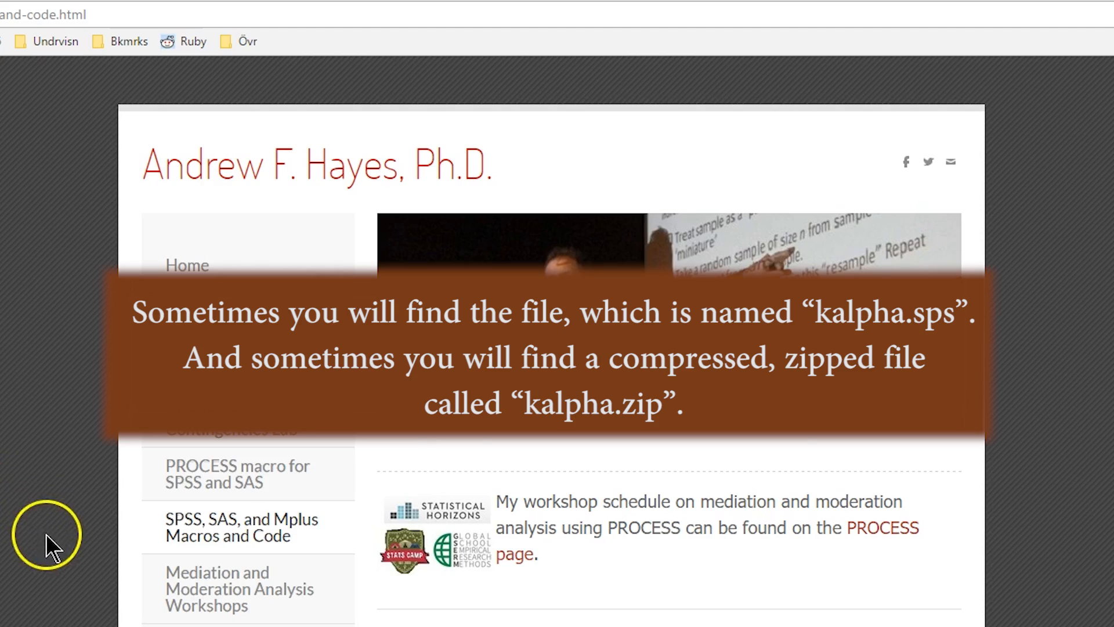
{"action": "scroll", "coordinate": [45, 534], "scroll_direction": "down", "scroll_amount": 3}
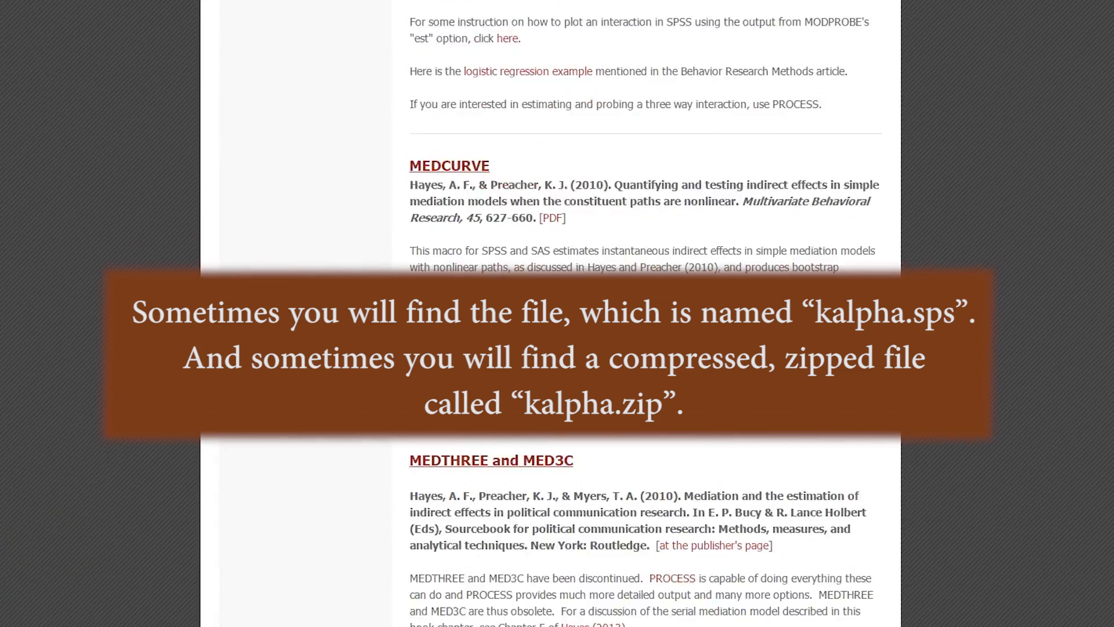
{"action": "scroll", "coordinate": [273, 405], "scroll_direction": "down", "scroll_amount": 15}
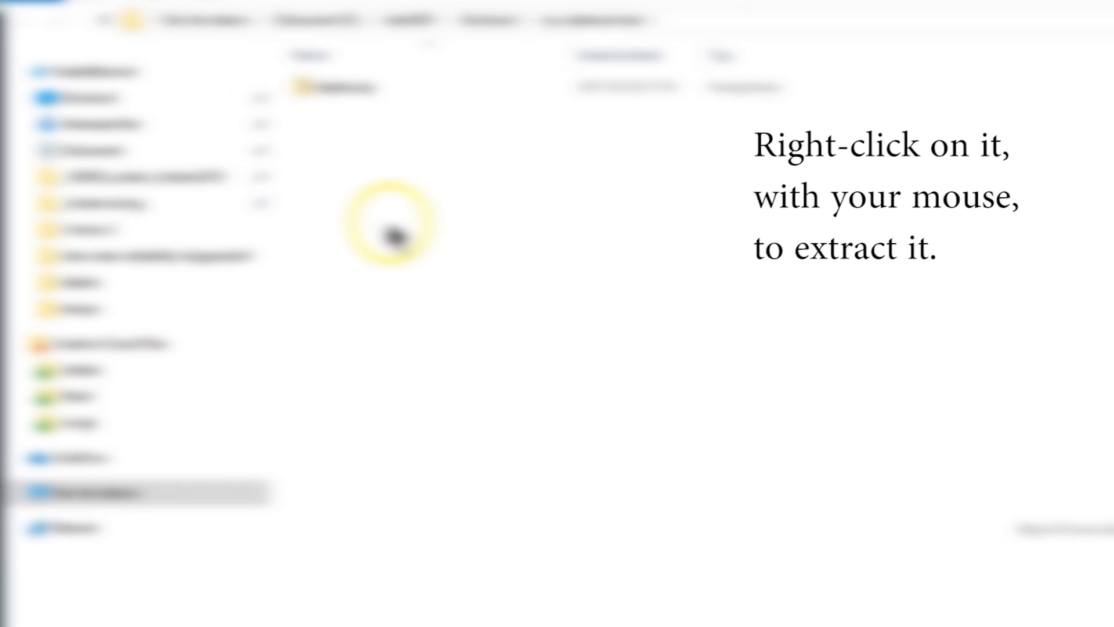
{"action": "right_click", "coordinate": [304, 90]}
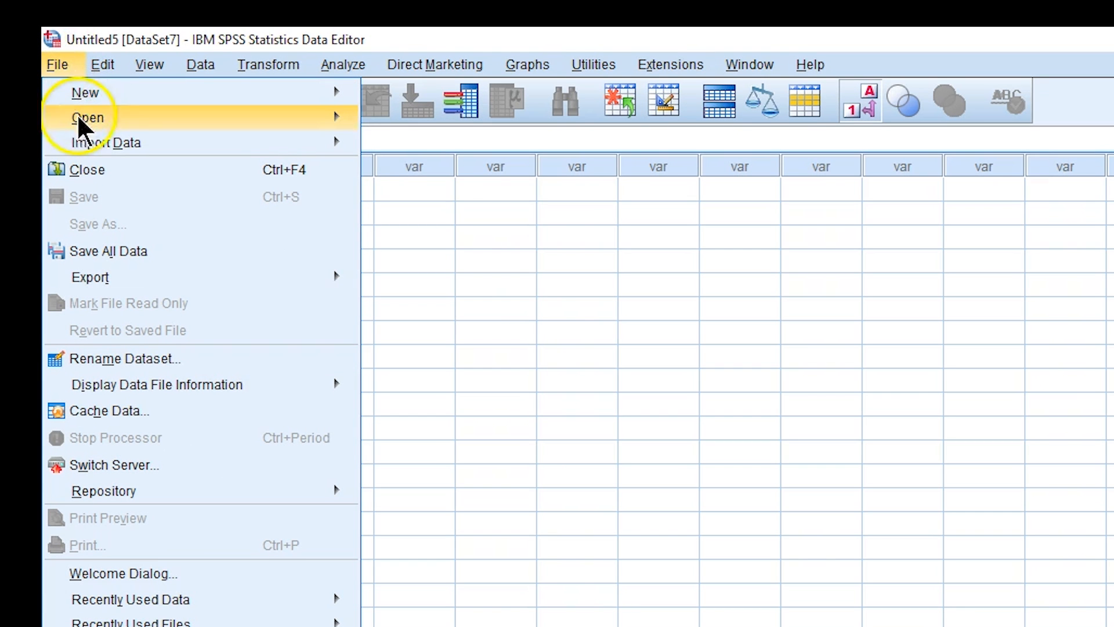
Step: Open the syntax file kalpha.sps from the my-stat-analysis folder in SPSS
{"action": "mouse_move", "coordinate": [104, 119]}
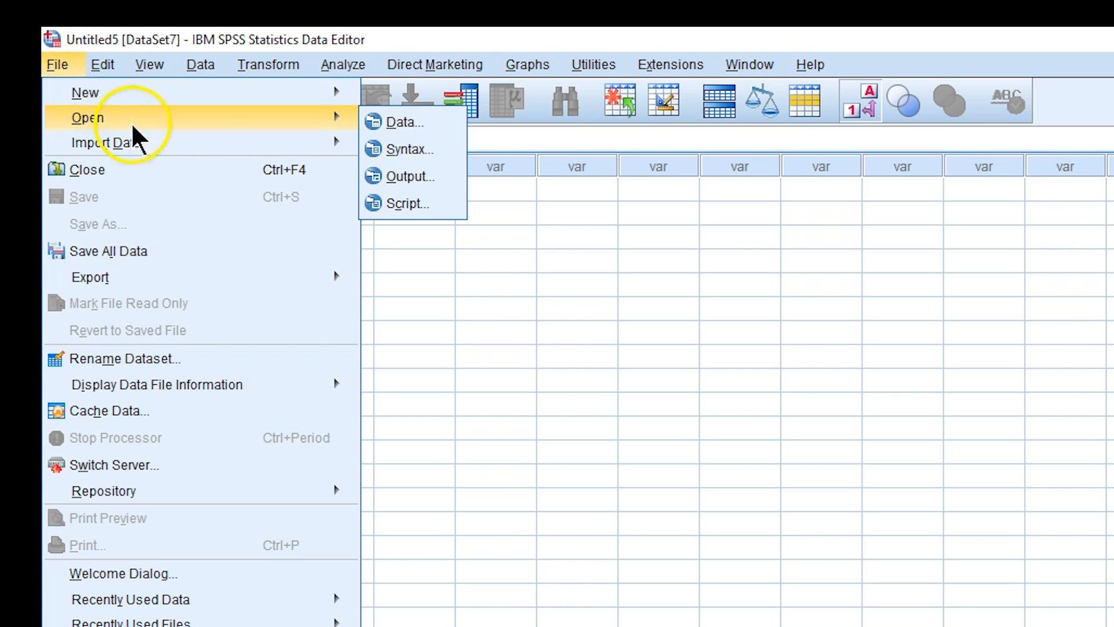
{"action": "left_click", "coordinate": [411, 150]}
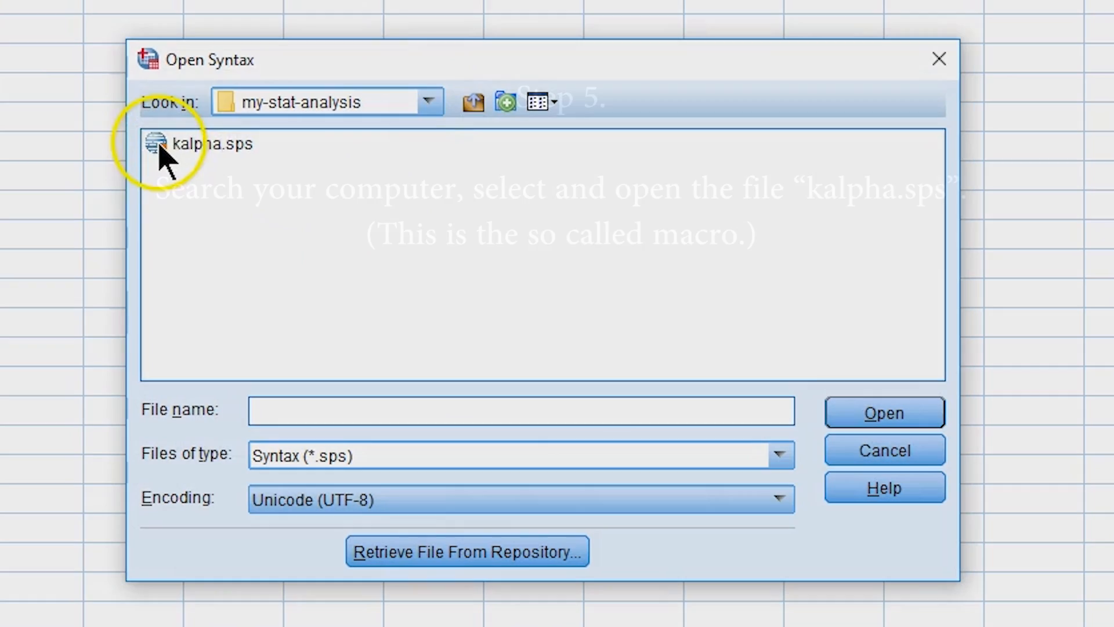
{"action": "left_click", "coordinate": [157, 146]}
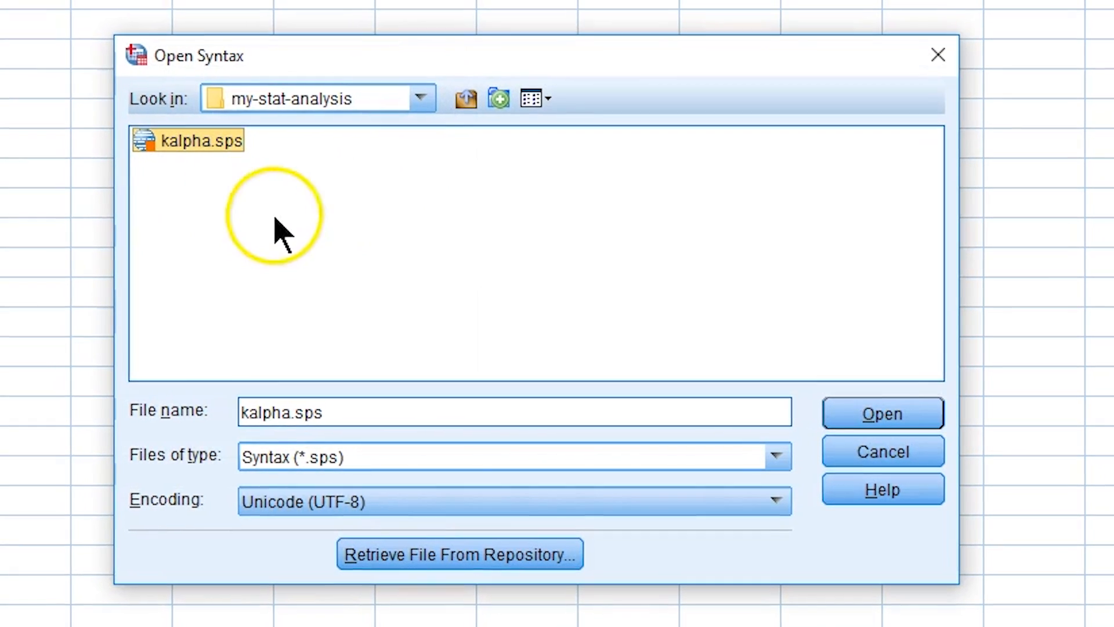
{"action": "left_click", "coordinate": [868, 414]}
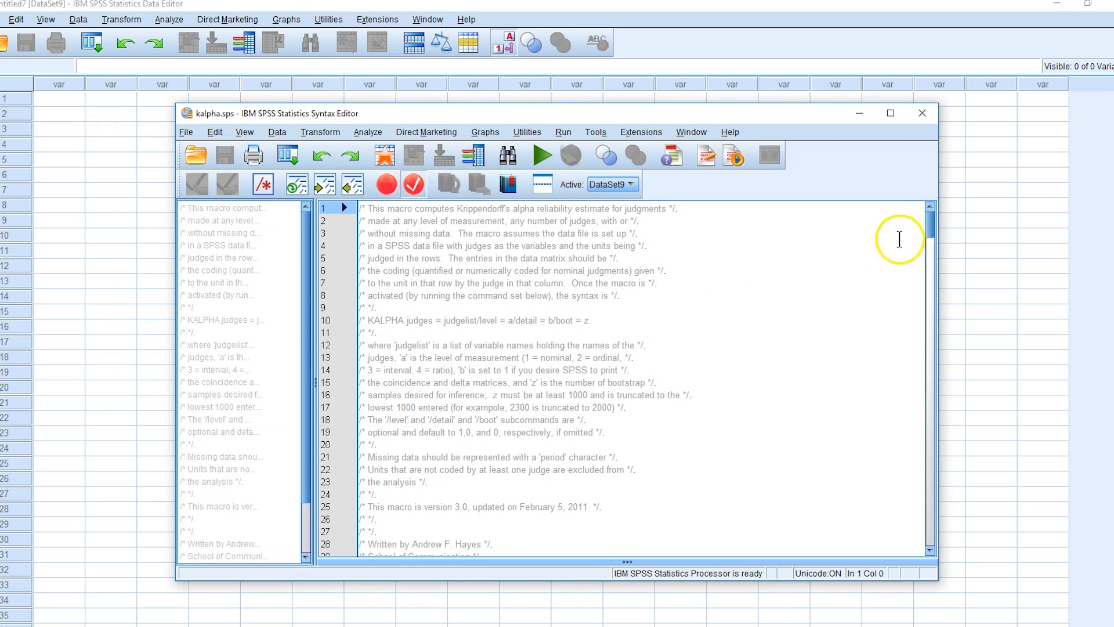
Step: Look through the kalpha.sps script without changing it and run all of its commands
{"action": "left_click_drag", "start_coordinate": [929, 225], "coordinate": [932, 261]}
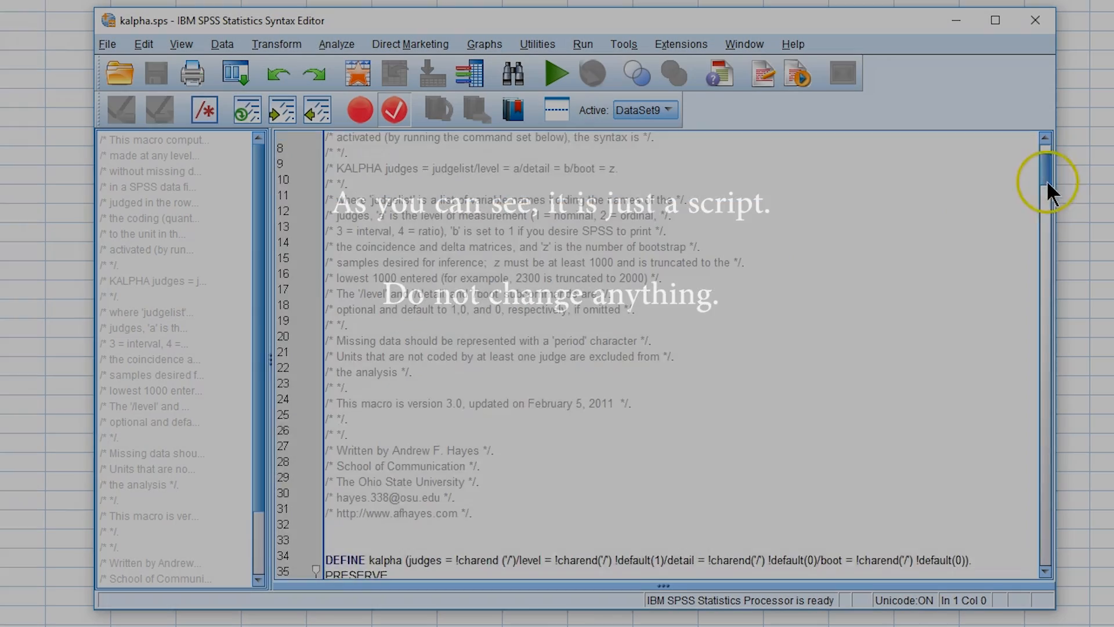
{"action": "left_click_drag", "start_coordinate": [1046, 180], "coordinate": [1043, 222]}
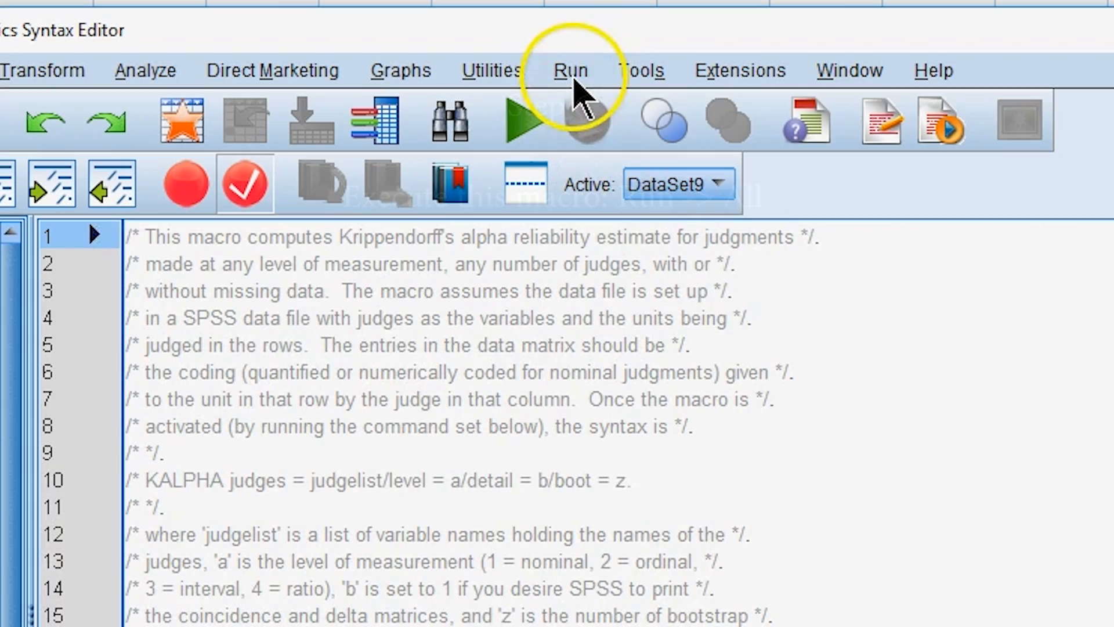
{"action": "left_click", "coordinate": [577, 79]}
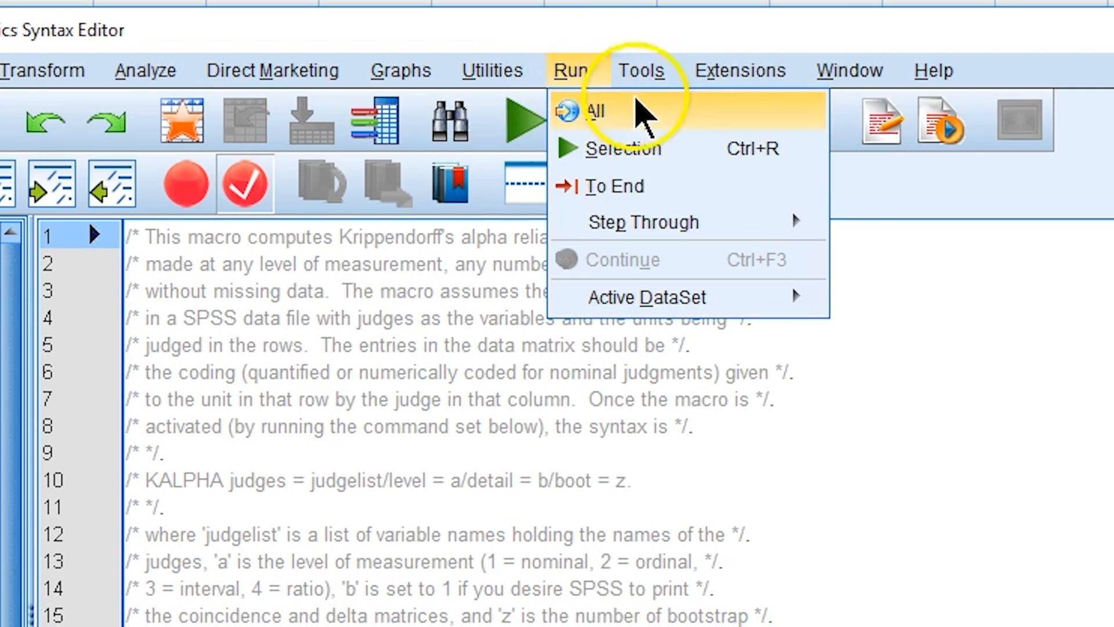
{"action": "left_click", "coordinate": [643, 109]}
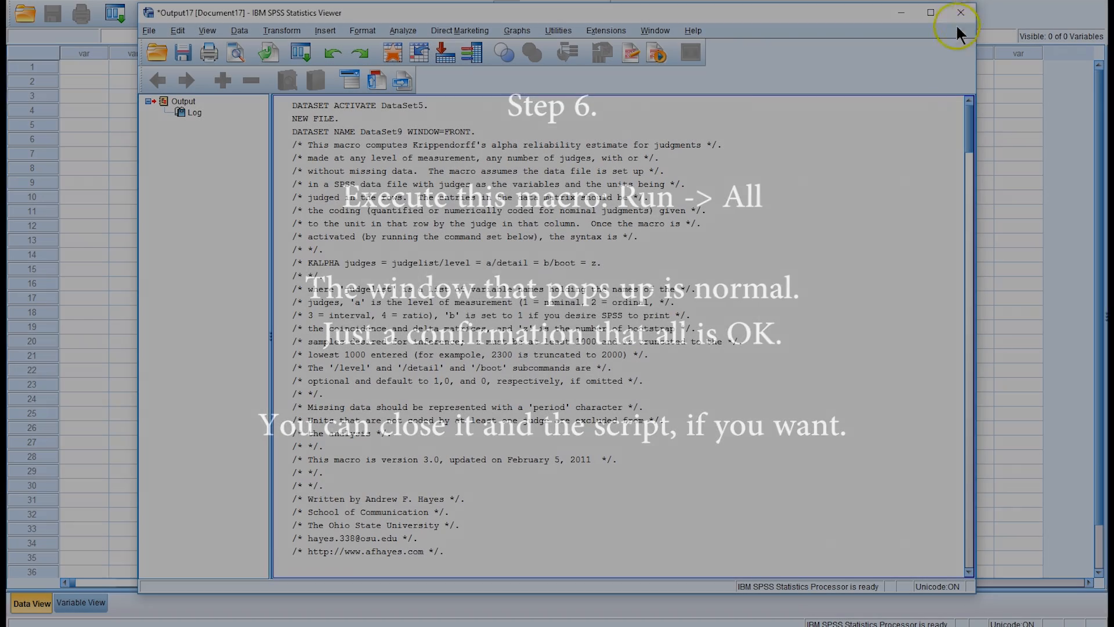
Step: Close the output viewer without saving its contents and close the kalpha.sps syntax window
{"action": "left_click", "coordinate": [959, 16]}
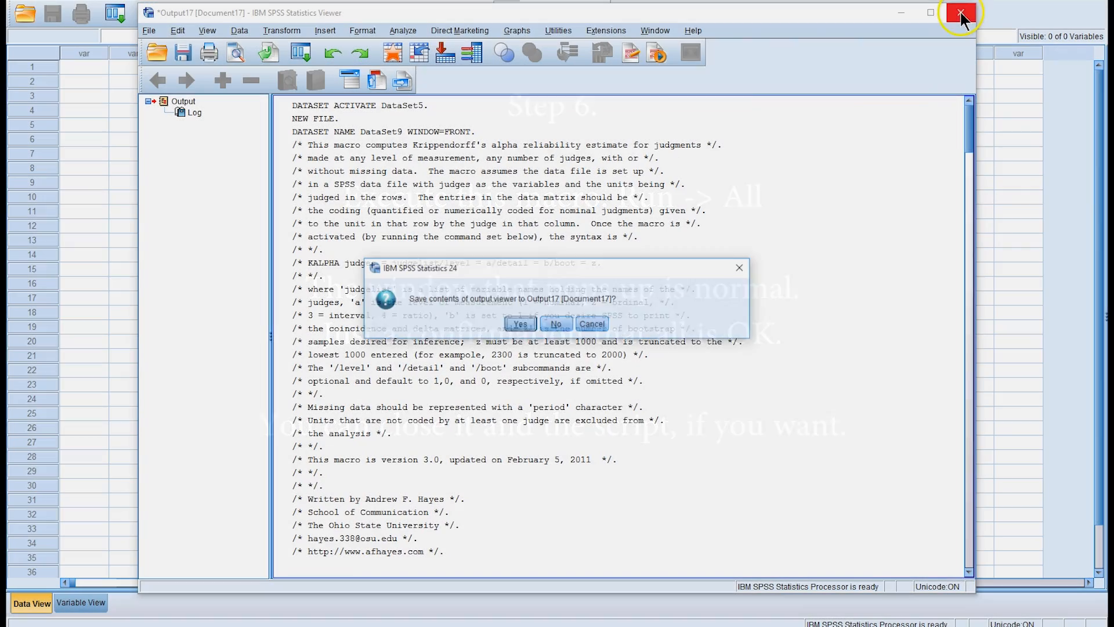
{"action": "left_click", "coordinate": [557, 324]}
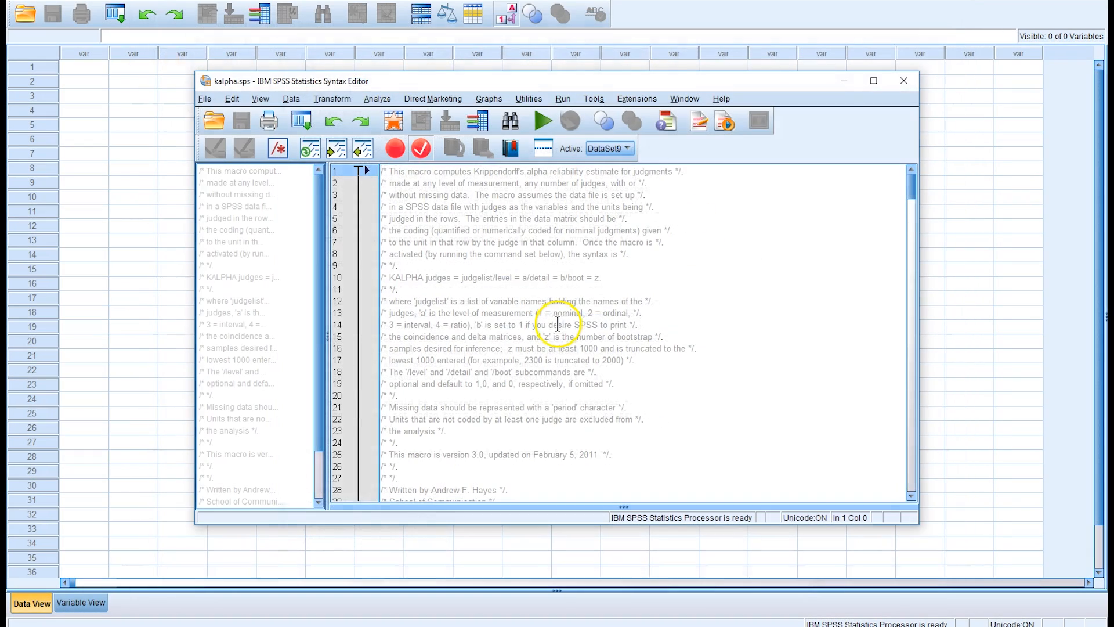
{"action": "left_click", "coordinate": [904, 80]}
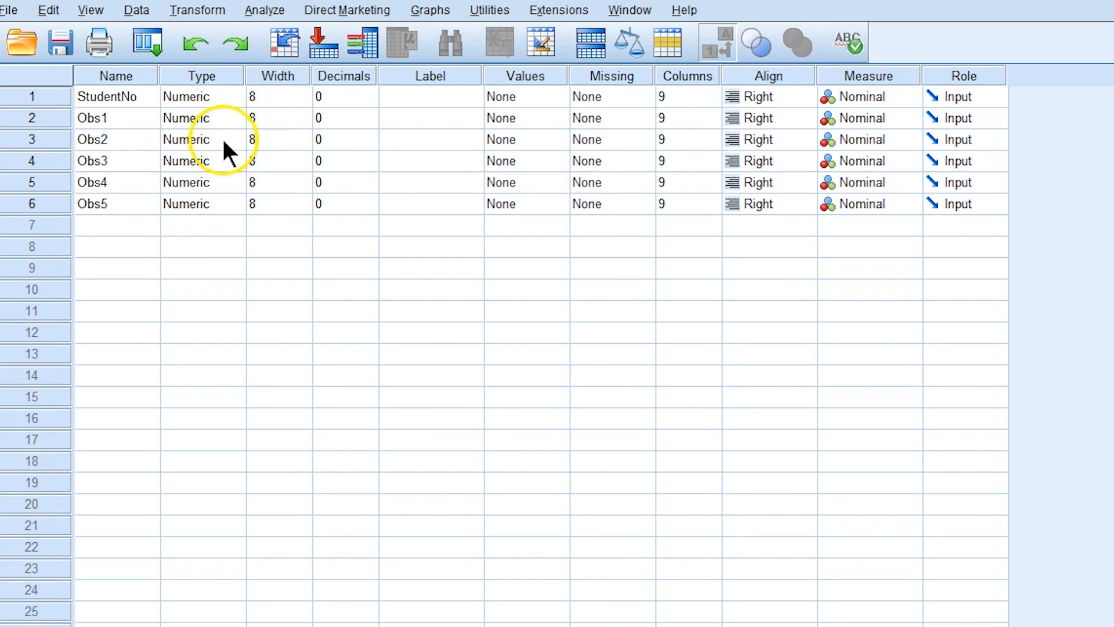
Step: Confirm Numeric as the variable type of Obs2 and choose Nominal as the measurement level of Obs1
{"action": "left_click", "coordinate": [232, 140]}
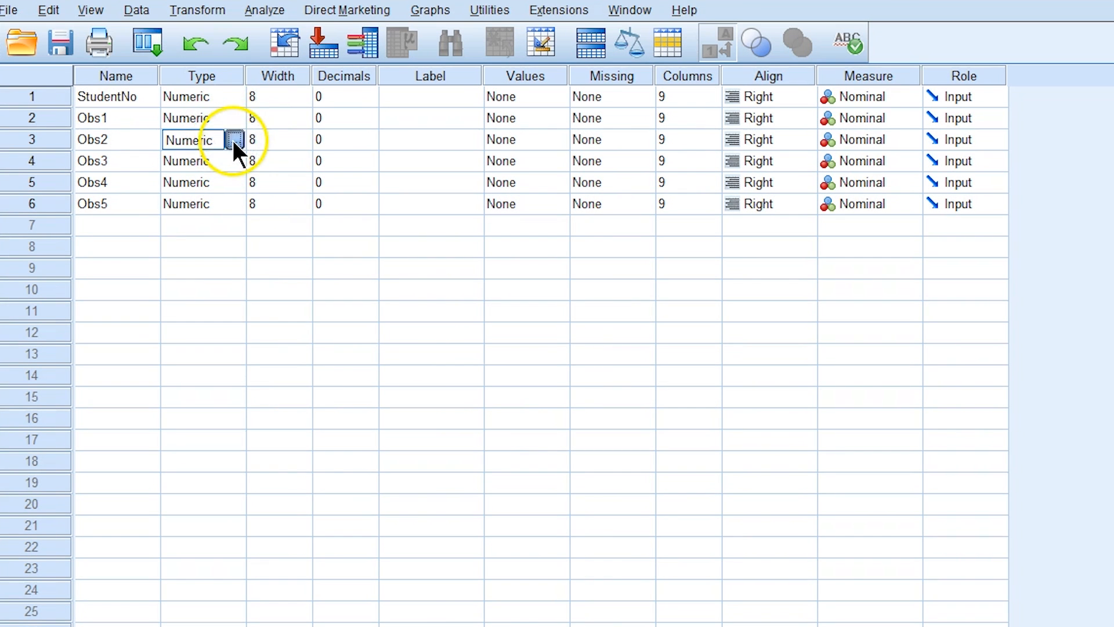
{"action": "left_click", "coordinate": [231, 139]}
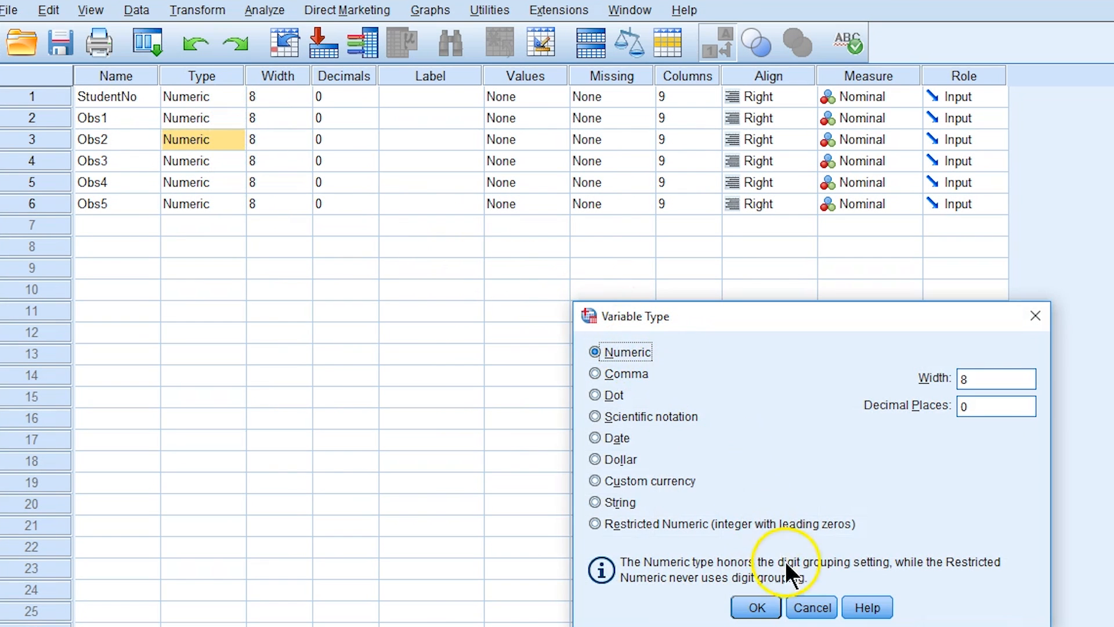
{"action": "left_click", "coordinate": [757, 607]}
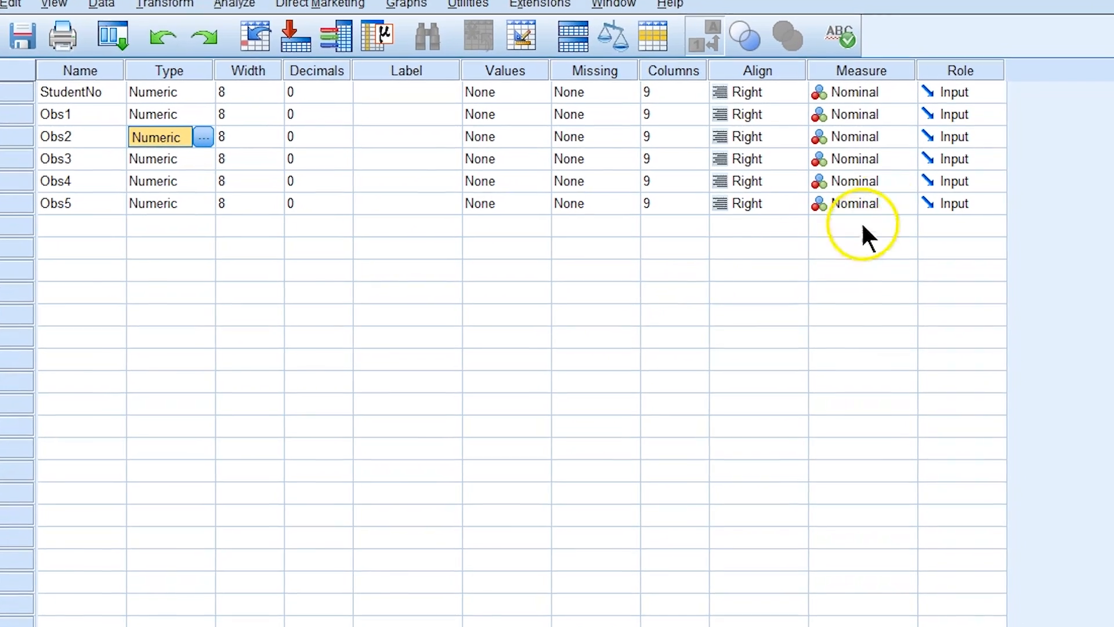
{"action": "left_click", "coordinate": [882, 115]}
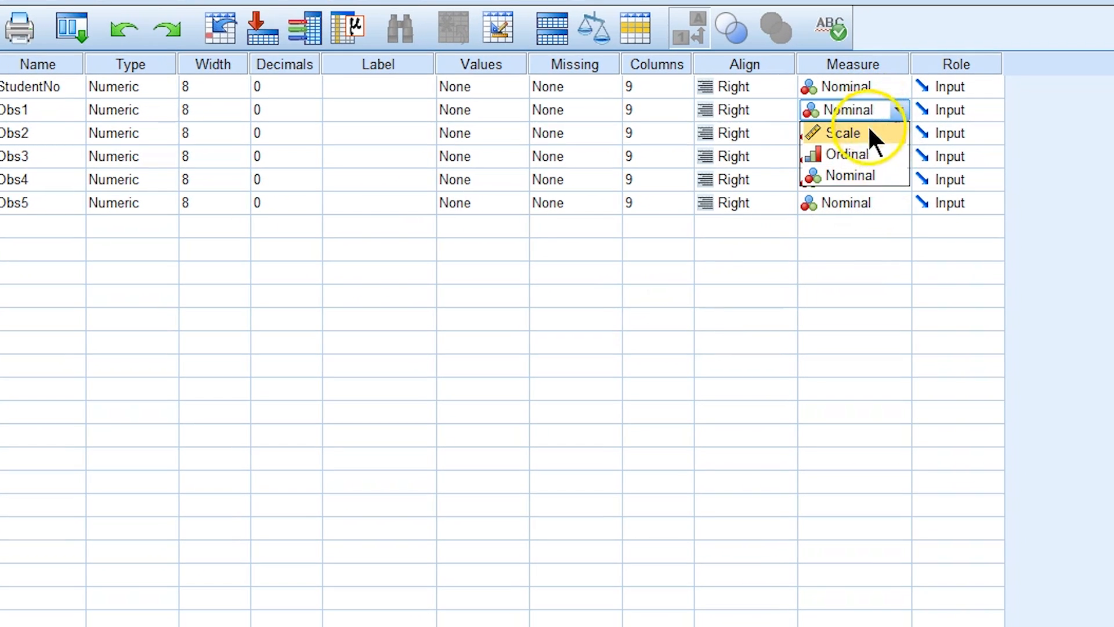
{"action": "left_click", "coordinate": [859, 174]}
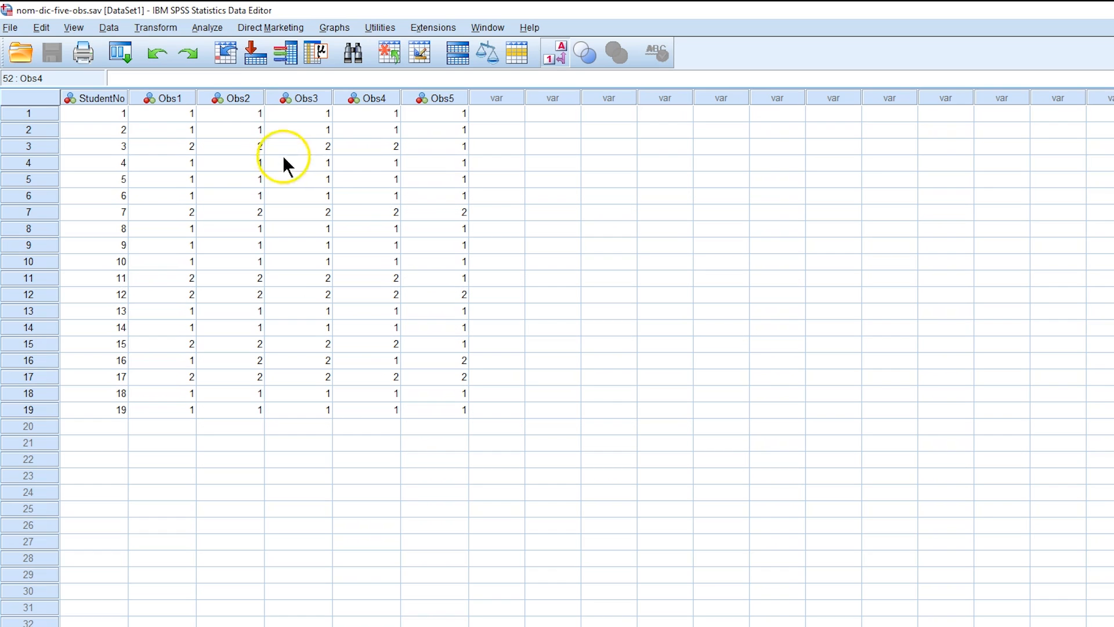
{"action": "left_click", "coordinate": [209, 27]}
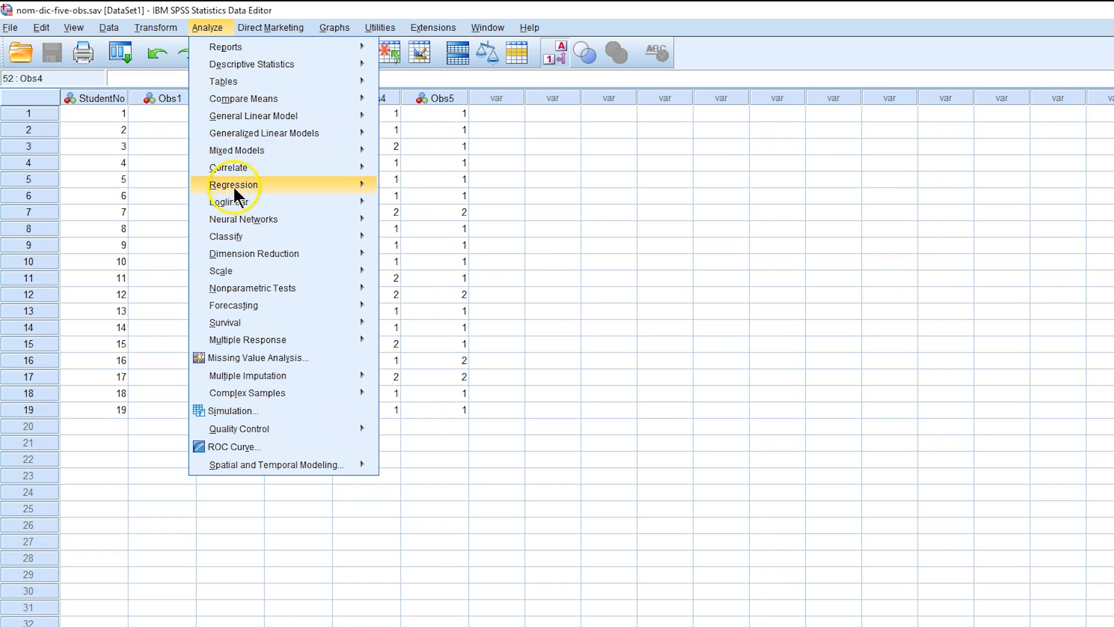
{"action": "left_click", "coordinate": [214, 25]}
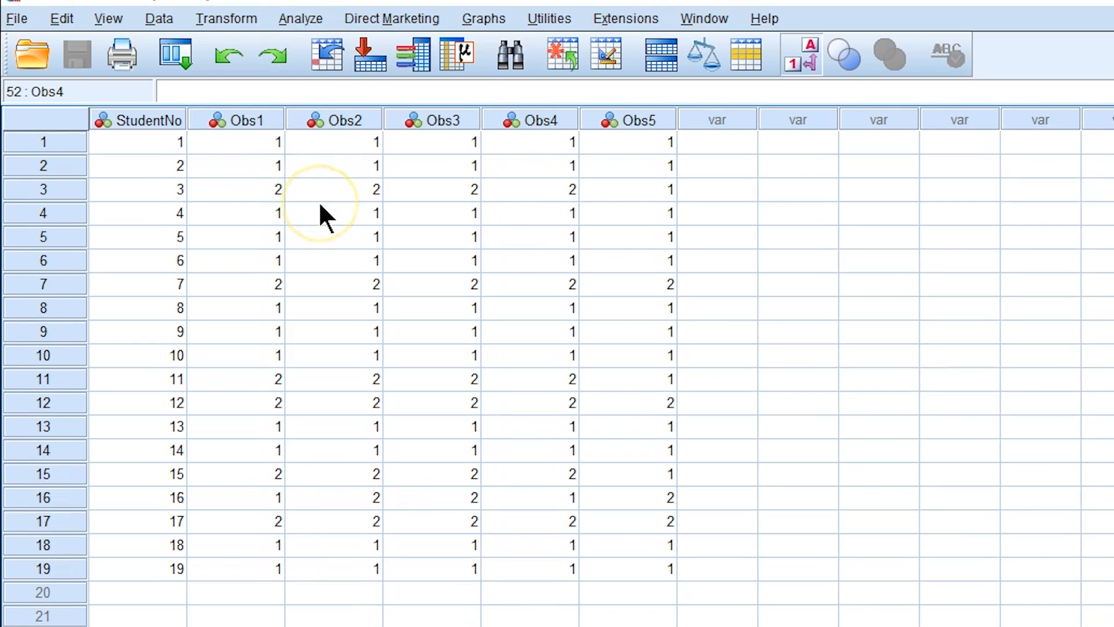
Step: Create a new, empty syntax file for the nom-dic-five-obs.sav dataset
{"action": "left_click", "coordinate": [29, 17]}
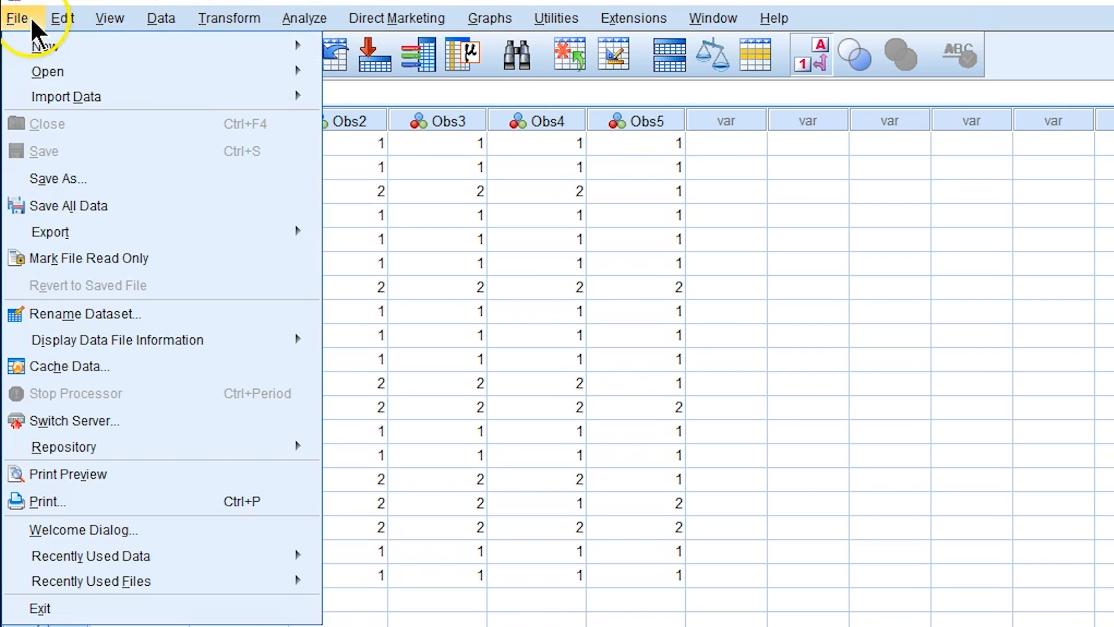
{"action": "mouse_move", "coordinate": [88, 40]}
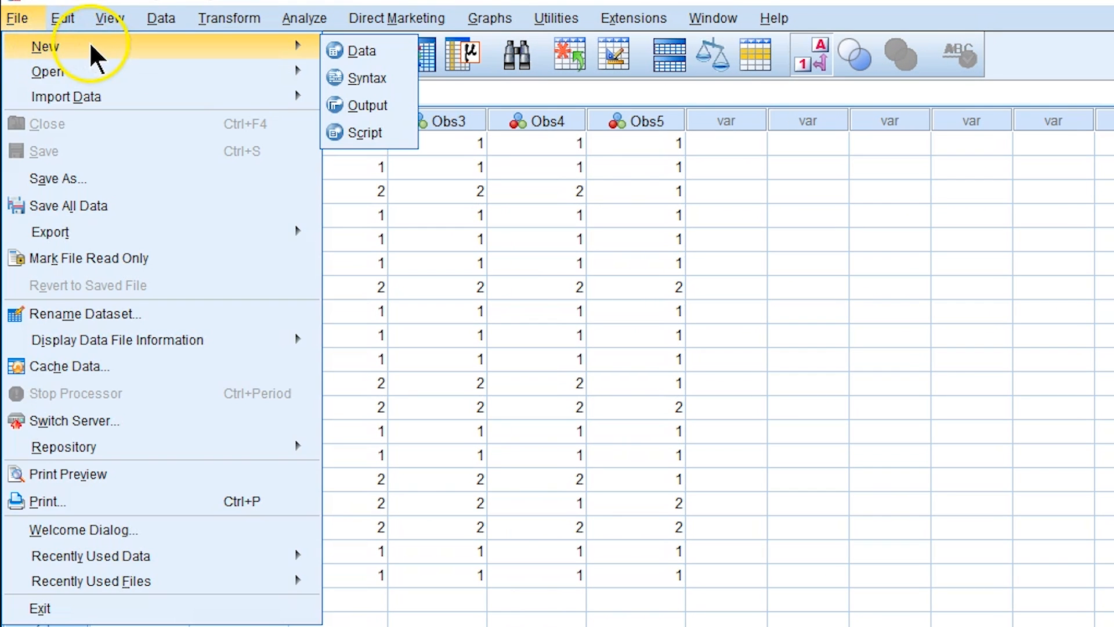
{"action": "left_click", "coordinate": [386, 81]}
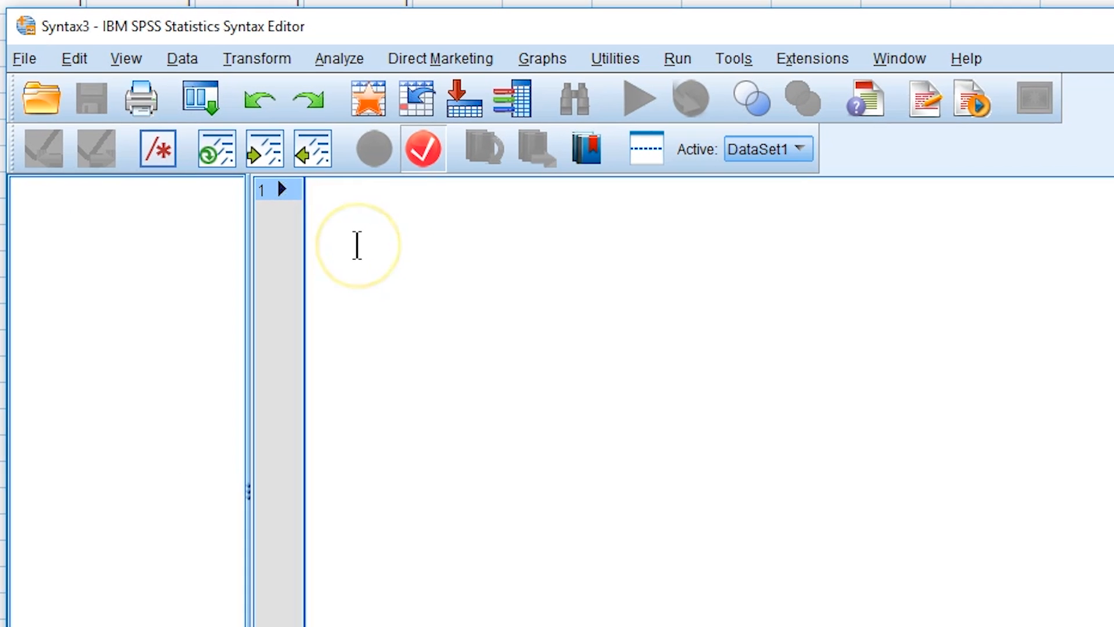
Step: Write the start of the command in the syntax file, naming all five observers: "kalpha judges = obs1 obs2 obs3 obs4 obs5/"
{"action": "type", "text": "kalpha "}
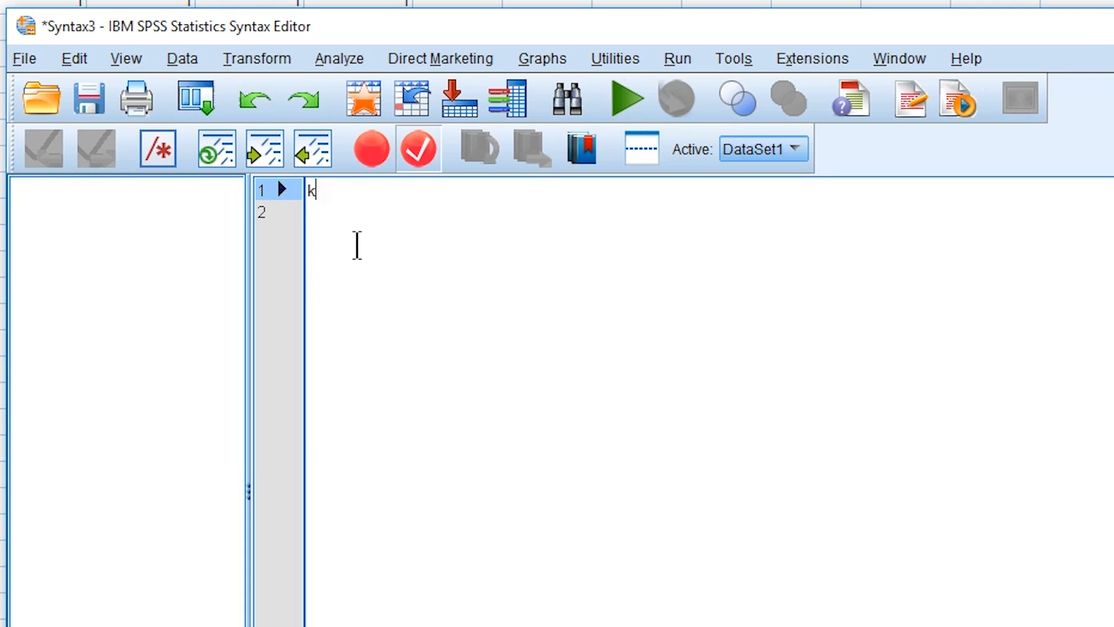
{"action": "type", "text": "judges ="}
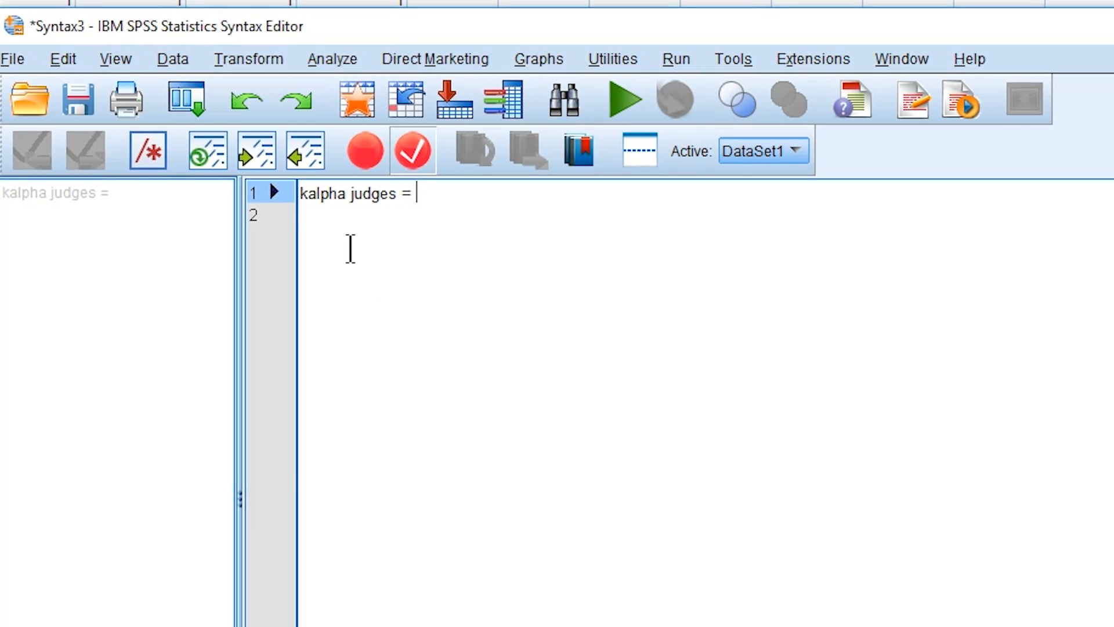
{"action": "type", "text": " obs1"}
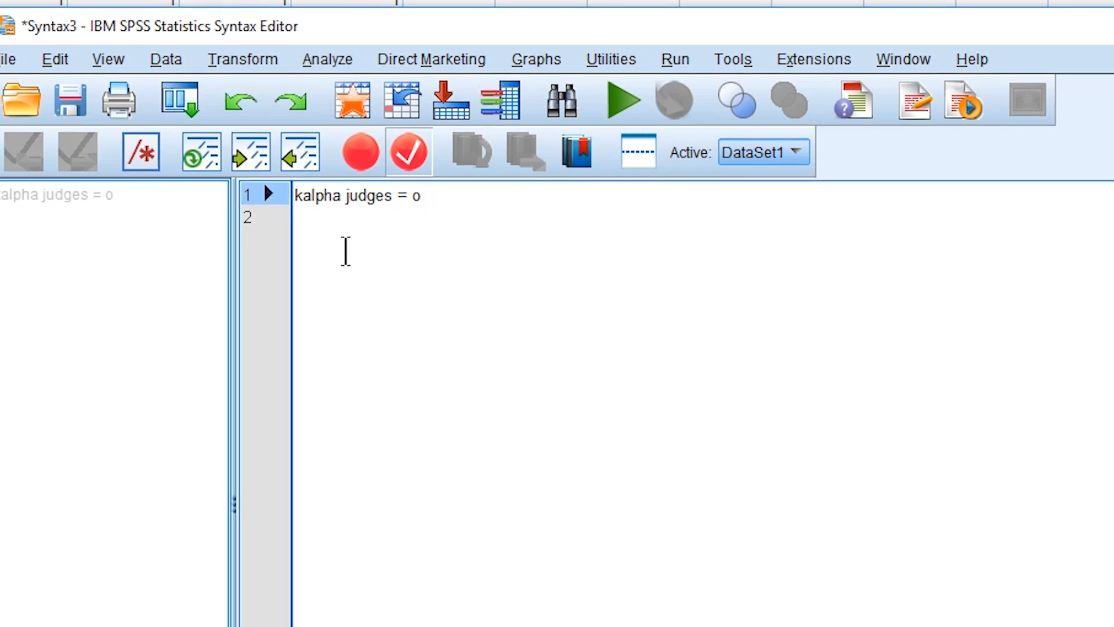
{"action": "type", "text": " obs2"}
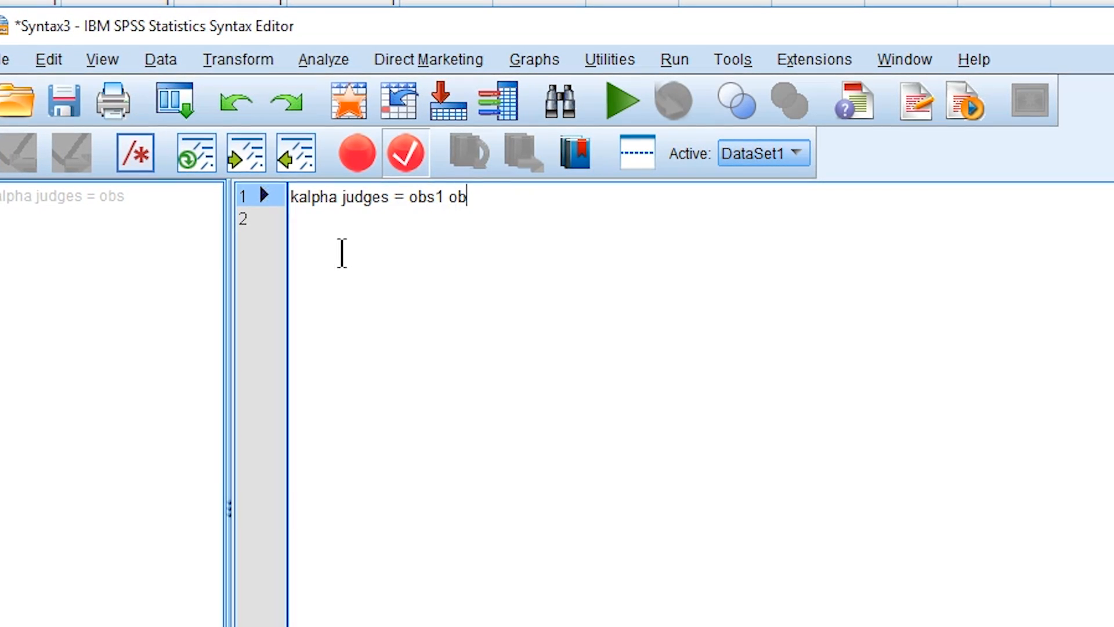
{"action": "type", "text": " obs3"}
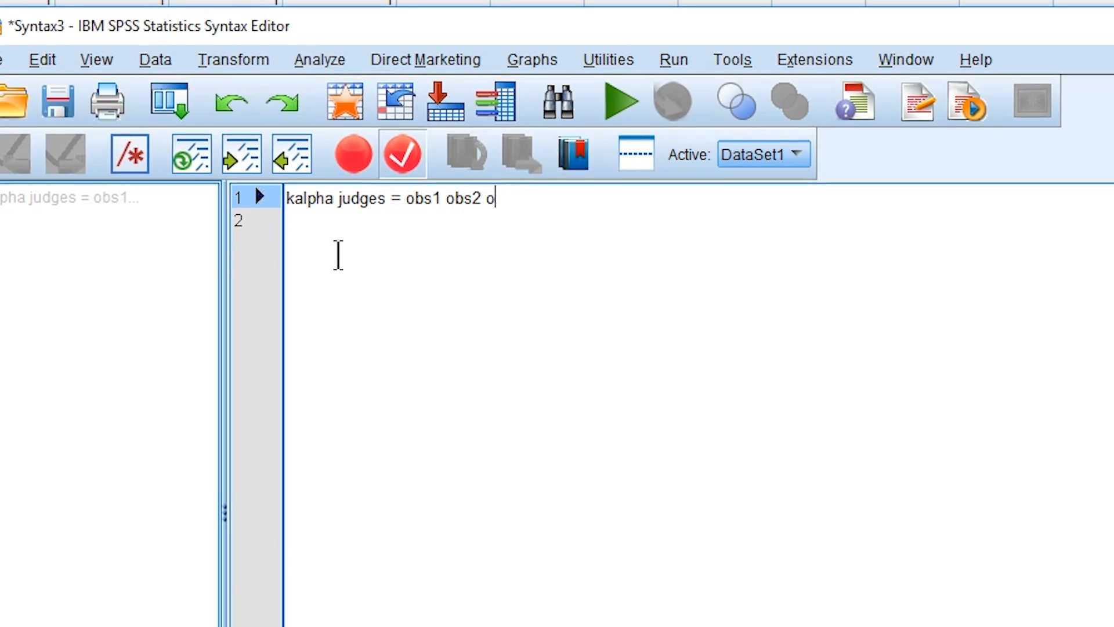
{"action": "type", "text": " obs4 "}
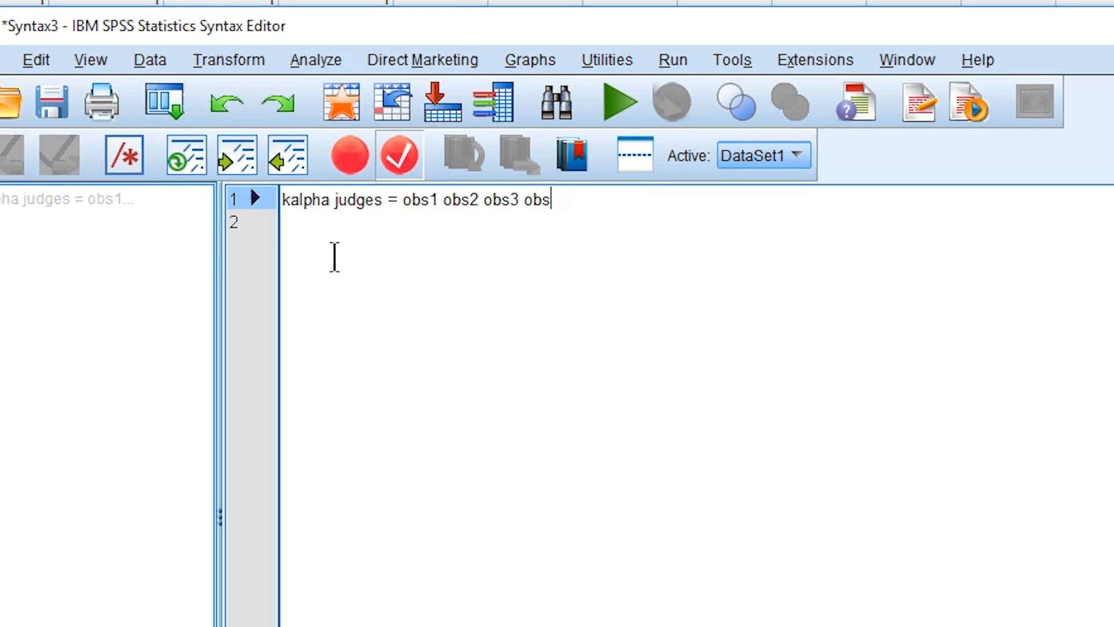
{"action": "type", "text": "obs"}
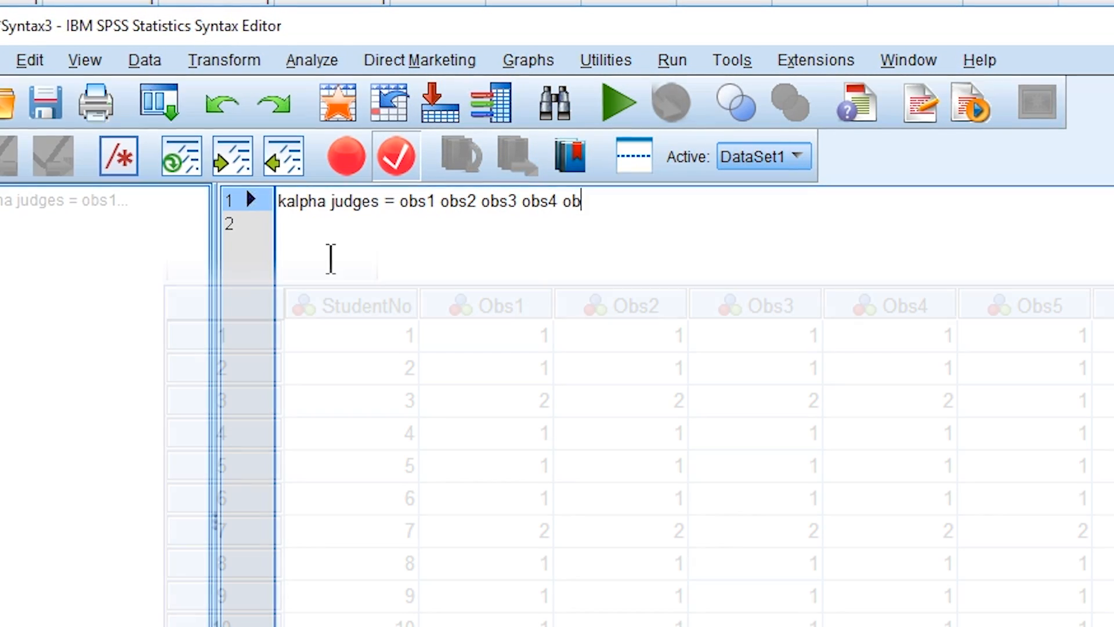
{"action": "key", "text": "BackSpace"}
{"action": "type", "text": "5"}
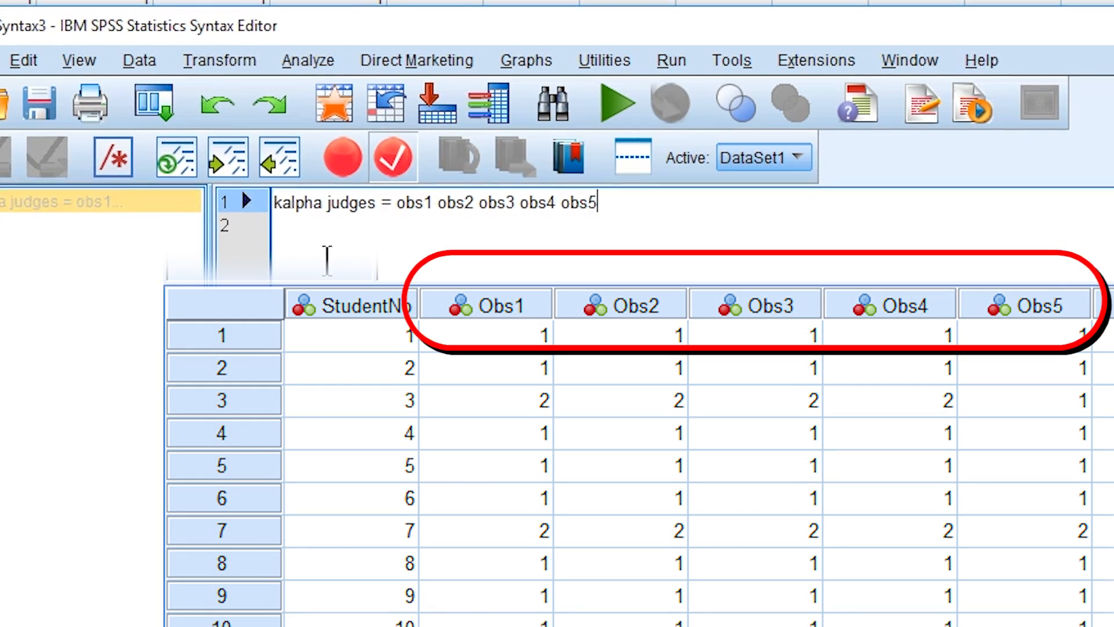
{"action": "type", "text": "/"}
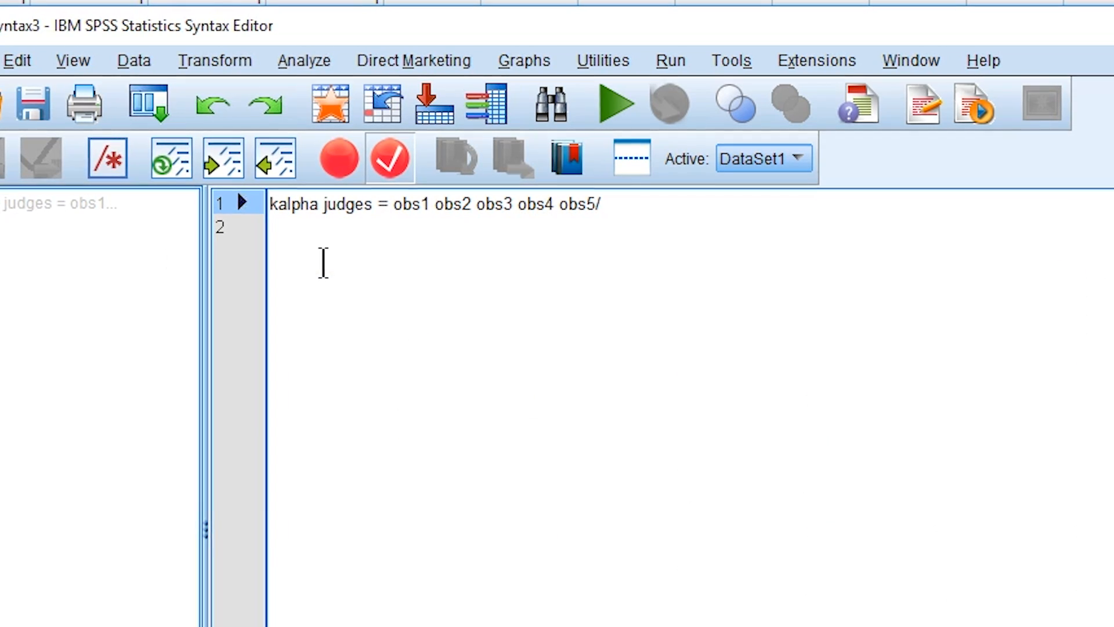